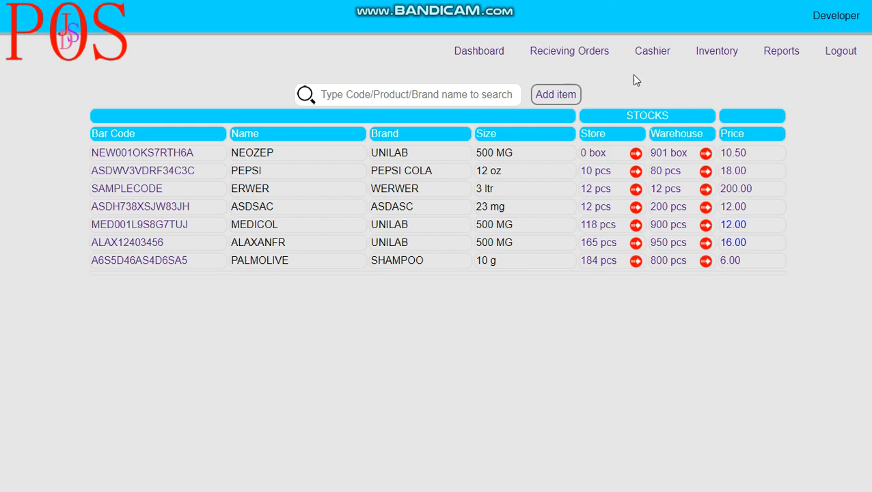
Step: Examine the inventory list's search field and its bar code, name, brand, size, store stock, warehouse stock and price columns
{"action": "left_click", "coordinate": [397, 96]}
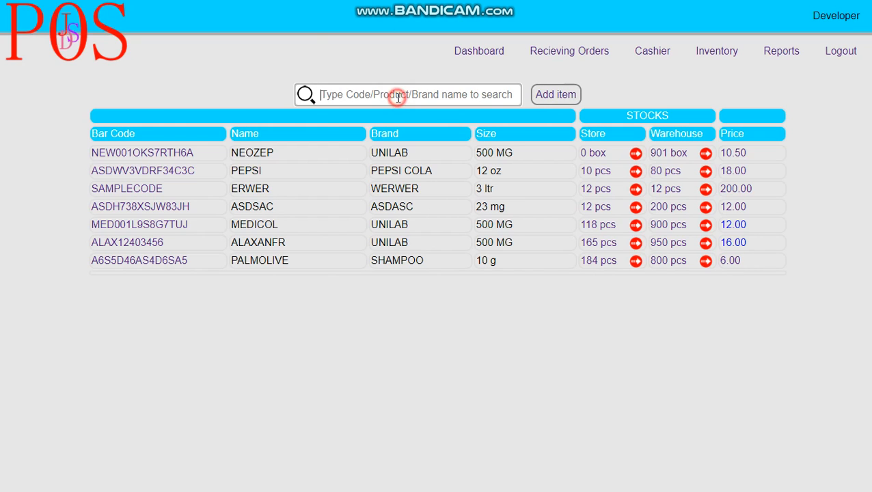
{"action": "left_click", "coordinate": [342, 102]}
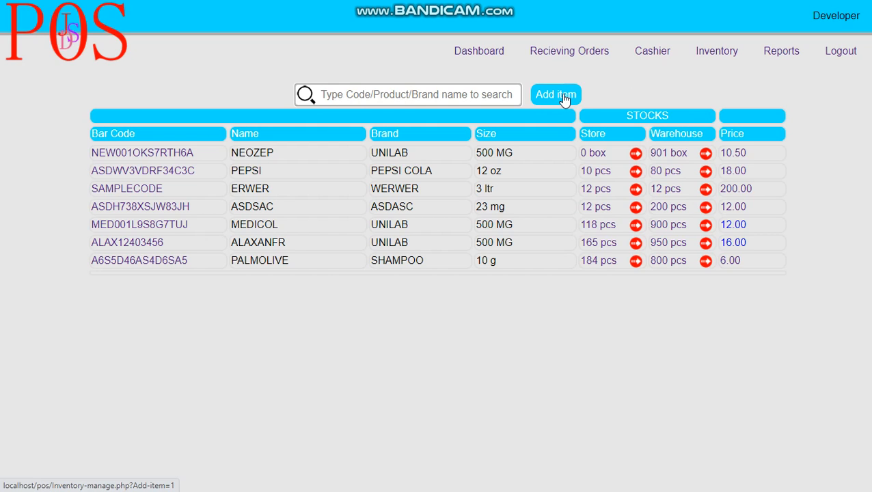
{"action": "left_click", "coordinate": [135, 139]}
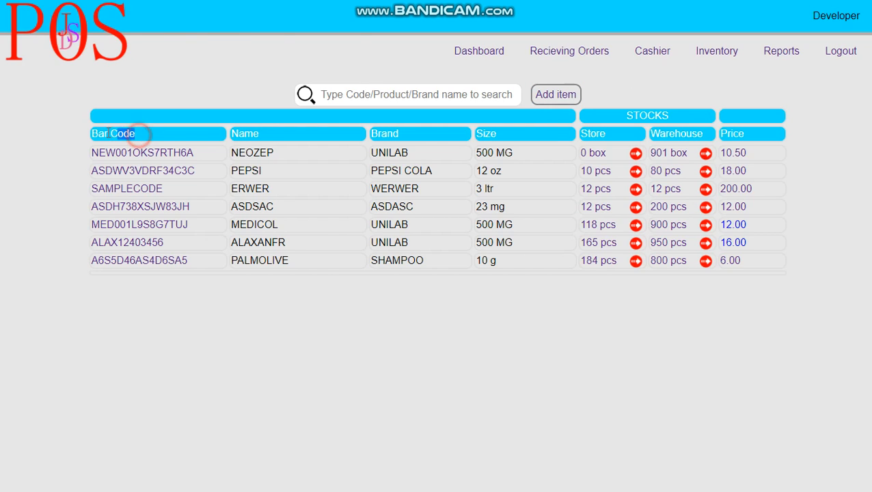
{"action": "left_click_drag", "start_coordinate": [108, 134], "coordinate": [108, 133]}
{"action": "left_click_drag", "start_coordinate": [264, 134], "coordinate": [239, 134]}
{"action": "left_click_drag", "start_coordinate": [405, 135], "coordinate": [398, 134]}
{"action": "left_click", "coordinate": [498, 129]}
{"action": "left_click_drag", "start_coordinate": [615, 135], "coordinate": [586, 137]}
{"action": "left_click_drag", "start_coordinate": [710, 134], "coordinate": [628, 116]}
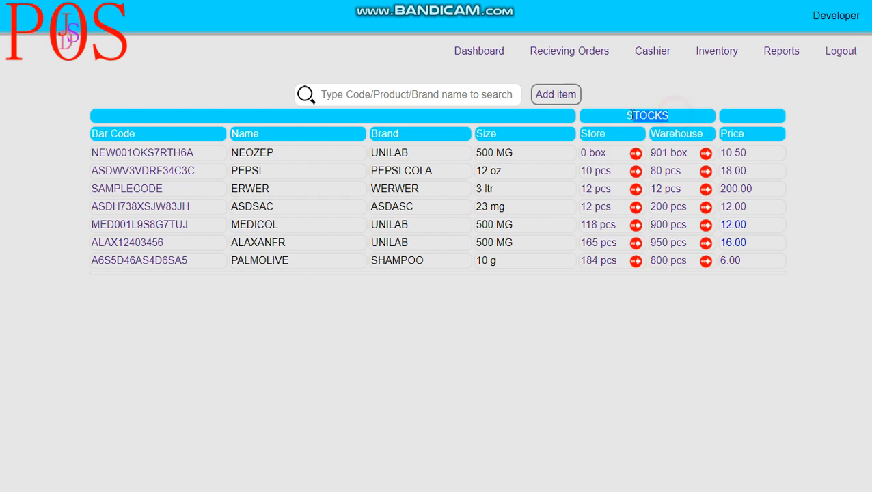
{"action": "mouse_move", "coordinate": [759, 135]}
{"action": "left_mouse_down"}
{"action": "mouse_move", "coordinate": [751, 134]}
{"action": "mouse_move", "coordinate": [748, 159]}
{"action": "mouse_move", "coordinate": [774, 137]}
{"action": "left_mouse_up"}
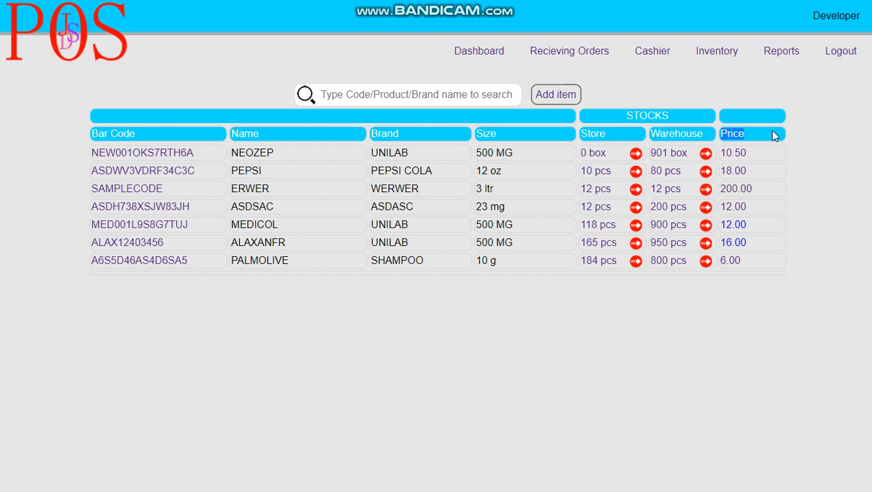
{"action": "left_click", "coordinate": [556, 100]}
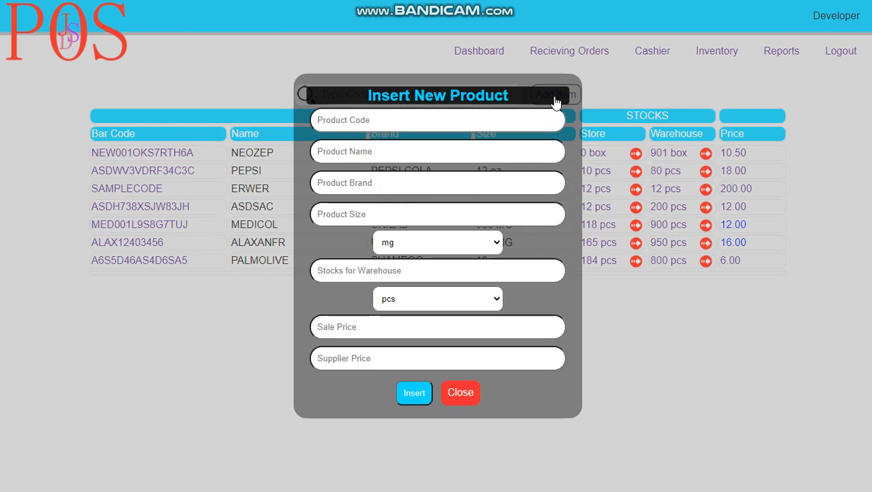
{"action": "left_click", "coordinate": [387, 119]}
{"action": "type", "text": "123456789123456"}
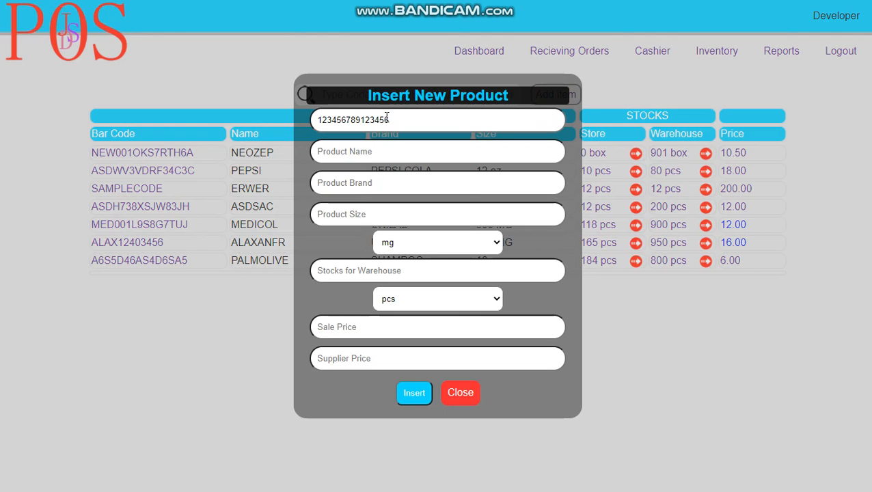
{"action": "left_click", "coordinate": [350, 154]}
{"action": "type", "text": "SAPLE PRODUCT"}
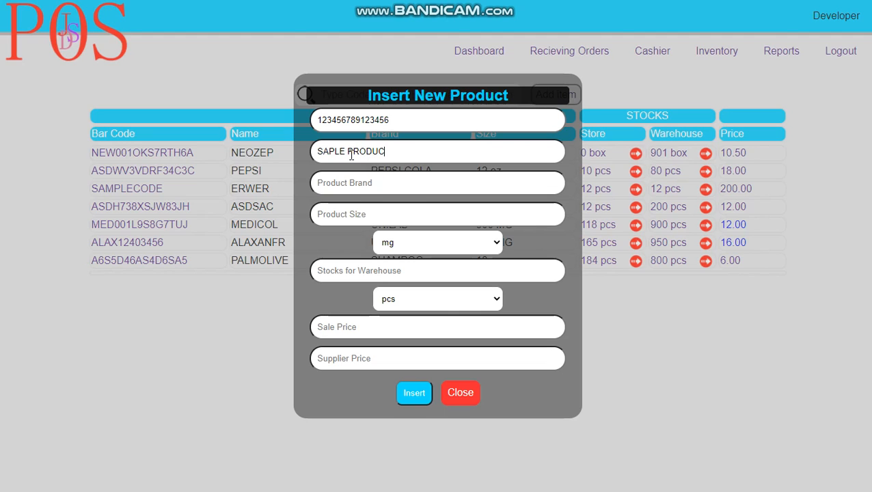
{"action": "left_click", "coordinate": [381, 185]}
{"action": "left_click", "coordinate": [329, 151]}
{"action": "type", "text": "M"}
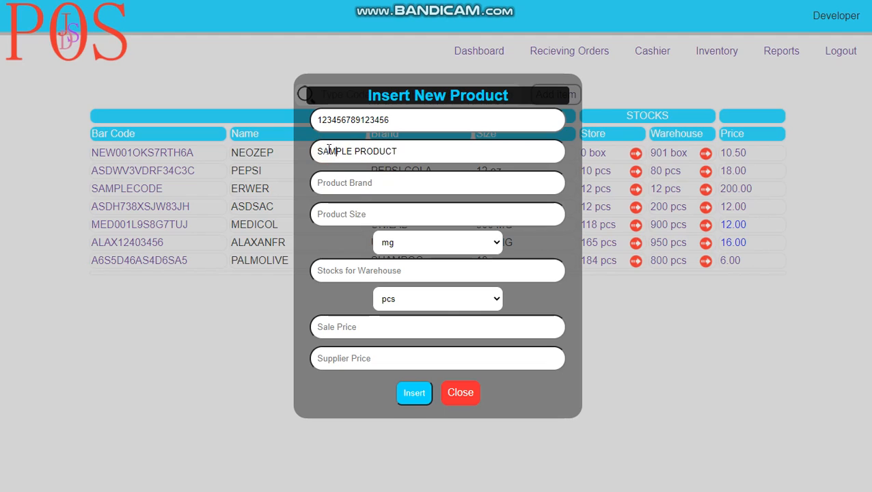
Step: Set the new product's brand to NO BRAND and its size to 500 mg
{"action": "left_click", "coordinate": [354, 182]}
{"action": "type", "text": "NO BRAND"}
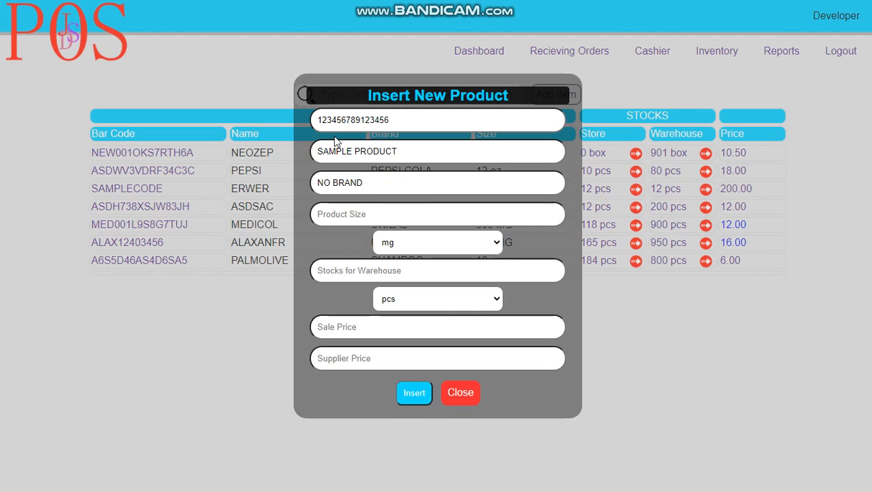
{"action": "left_click", "coordinate": [369, 215]}
{"action": "type", "text": "500"}
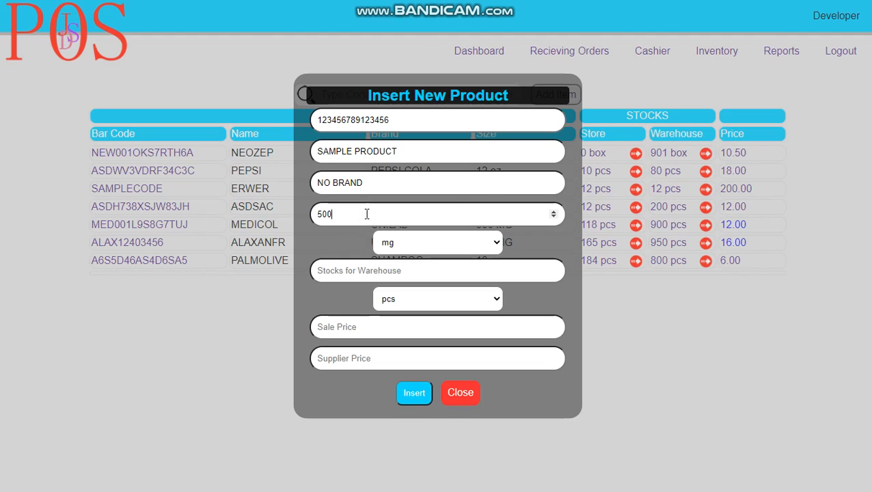
{"action": "left_click", "coordinate": [488, 250]}
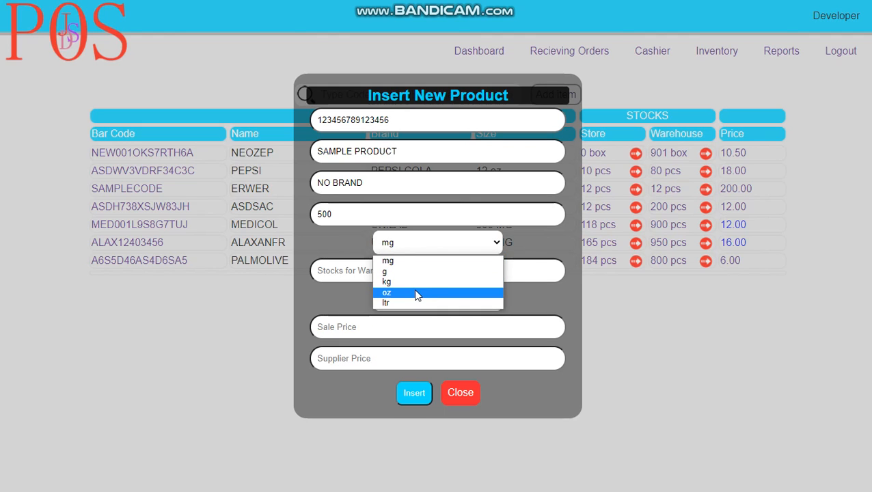
{"action": "left_click", "coordinate": [447, 262]}
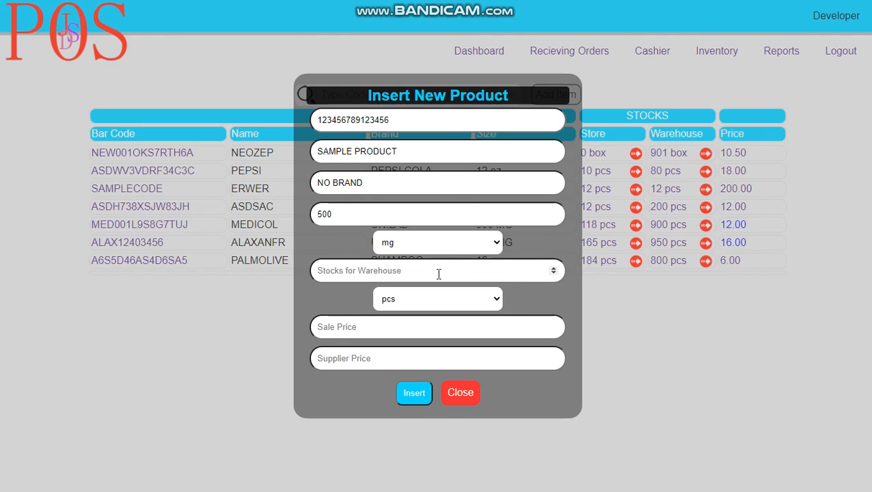
Step: Set the new product's warehouse stock to 1000 pcs
{"action": "left_click", "coordinate": [372, 273]}
{"action": "type", "text": "1000"}
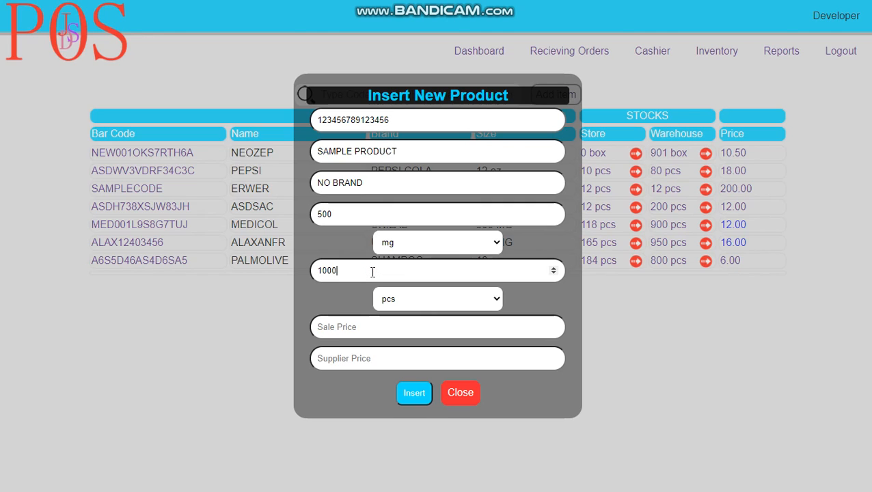
{"action": "left_click", "coordinate": [421, 300]}
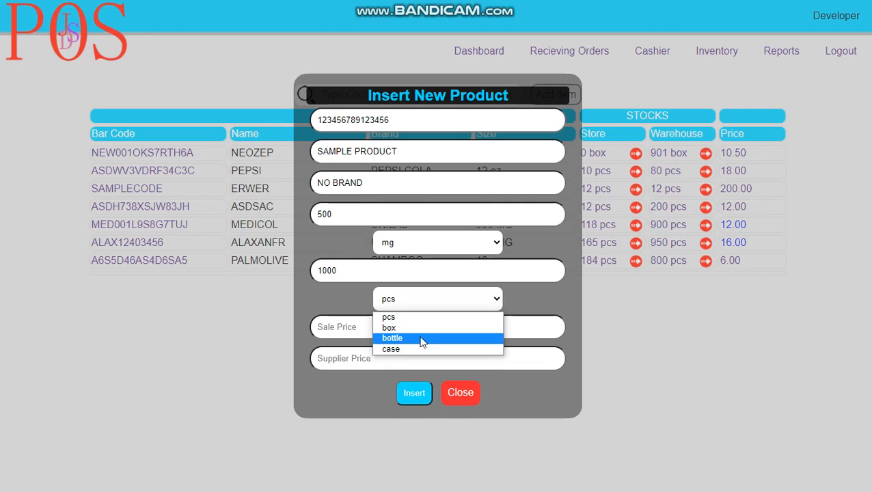
{"action": "left_click", "coordinate": [398, 317]}
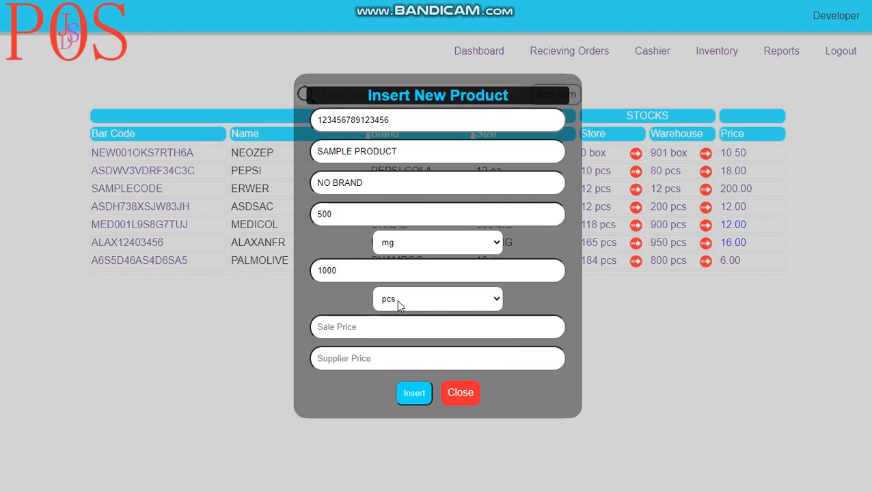
Step: Enter a sale price of 10 and a supplier price of 7, and insert the new product into the inventory
{"action": "left_click", "coordinate": [343, 327]}
{"action": "type", "text": "10"}
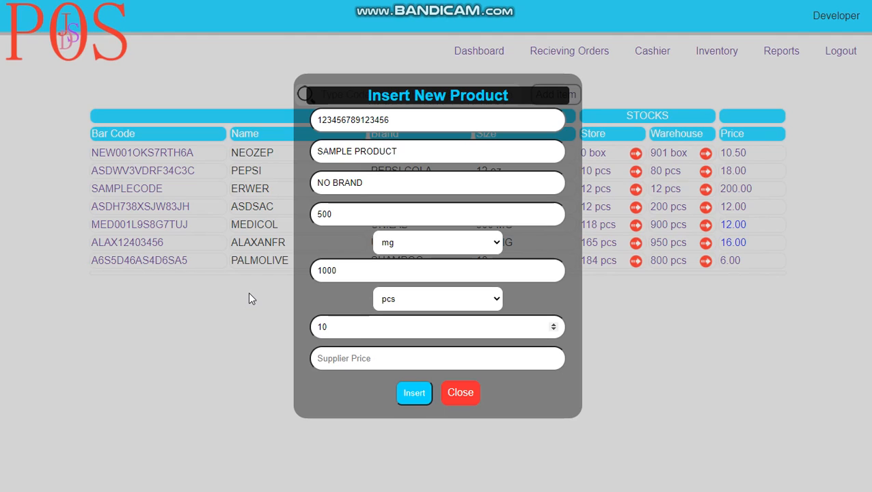
{"action": "left_click", "coordinate": [343, 356]}
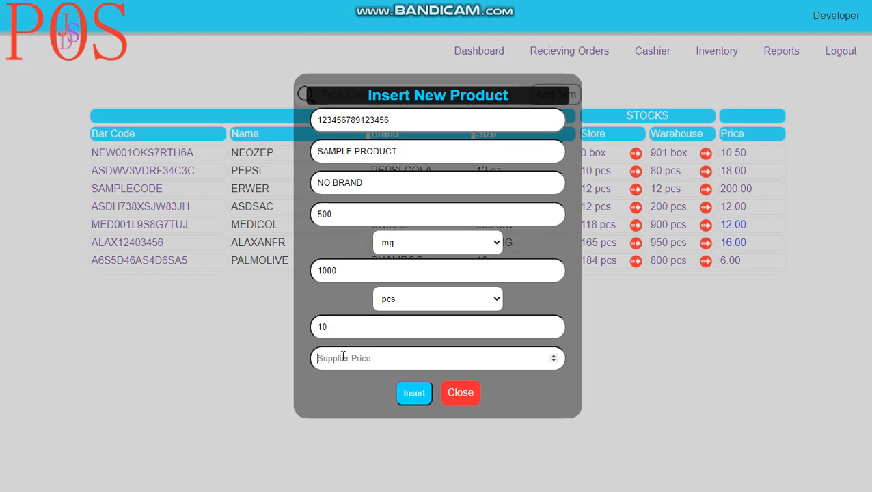
{"action": "type", "text": "7"}
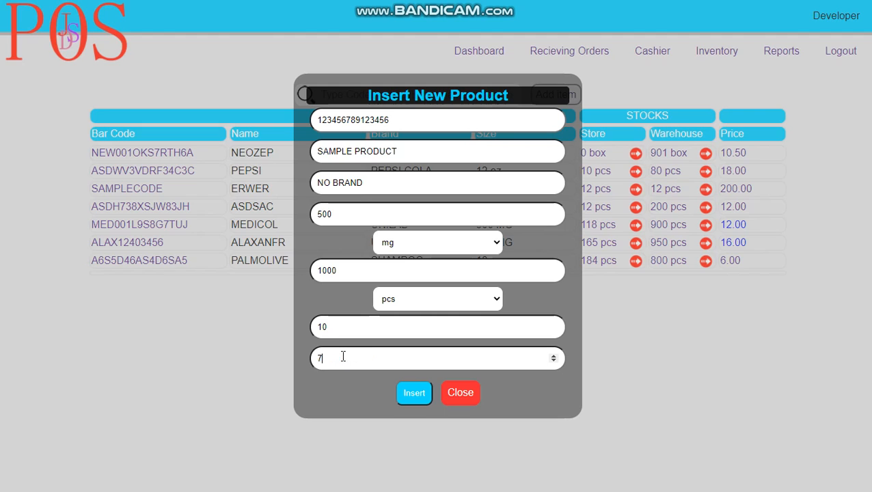
{"action": "left_click", "coordinate": [413, 394]}
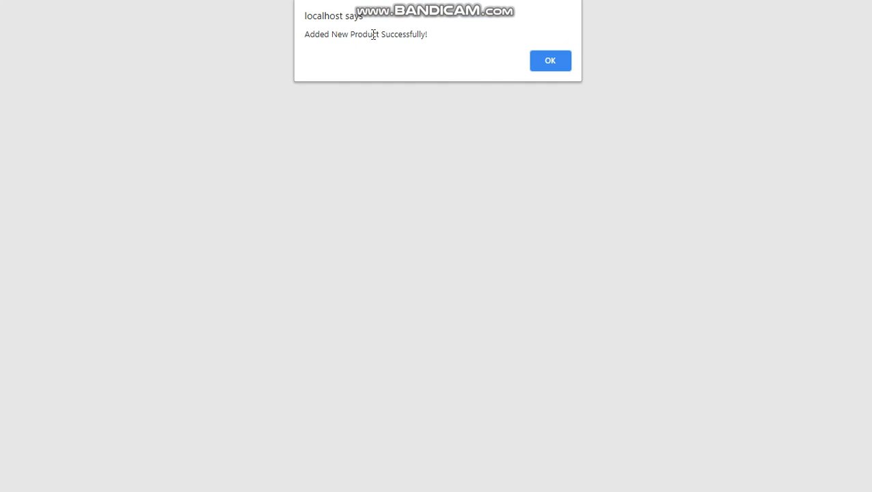
{"action": "left_click", "coordinate": [548, 59]}
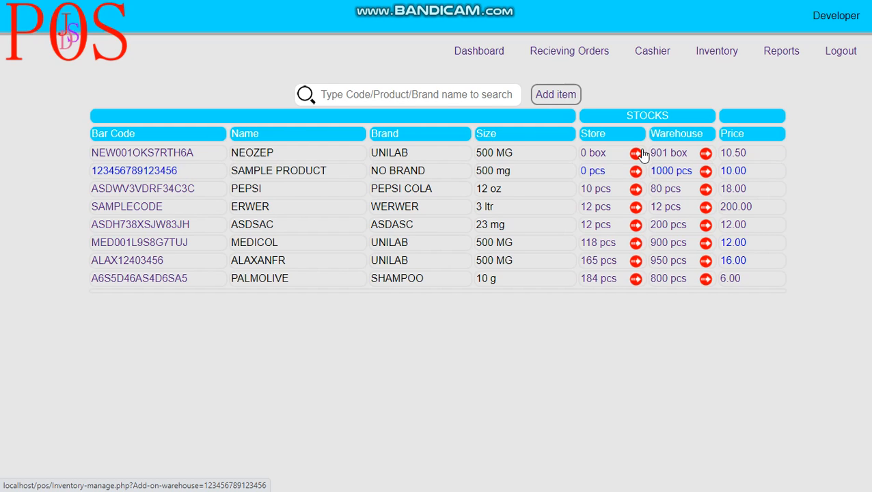
{"action": "left_click", "coordinate": [539, 96]}
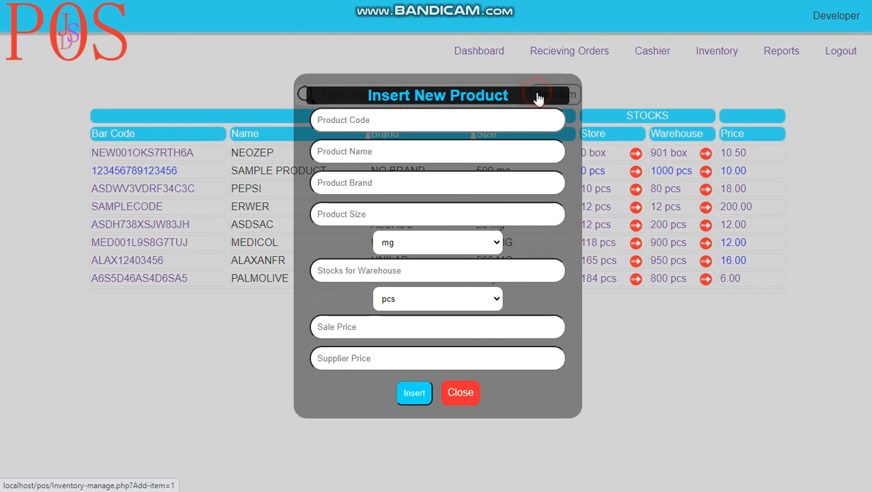
{"action": "left_click", "coordinate": [458, 392]}
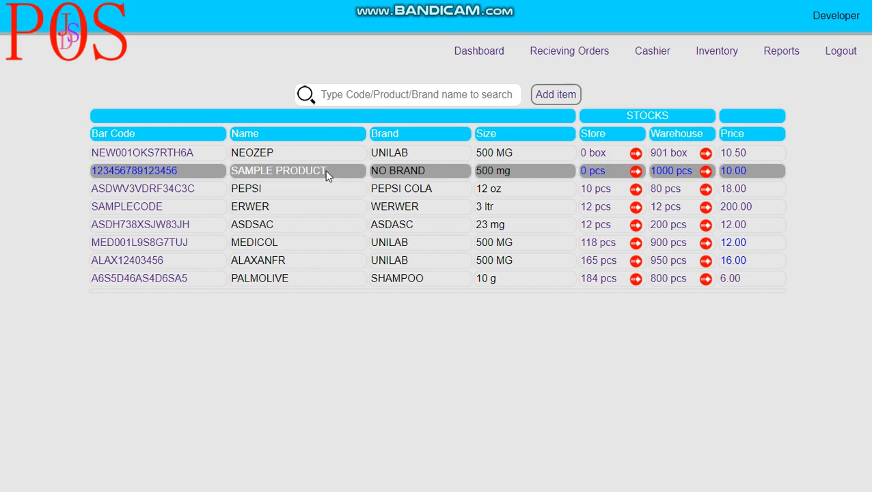
Step: Open the update form for SAMPLE PRODUCT and examine its title and its code, name, brand and size fields
{"action": "left_click", "coordinate": [141, 171]}
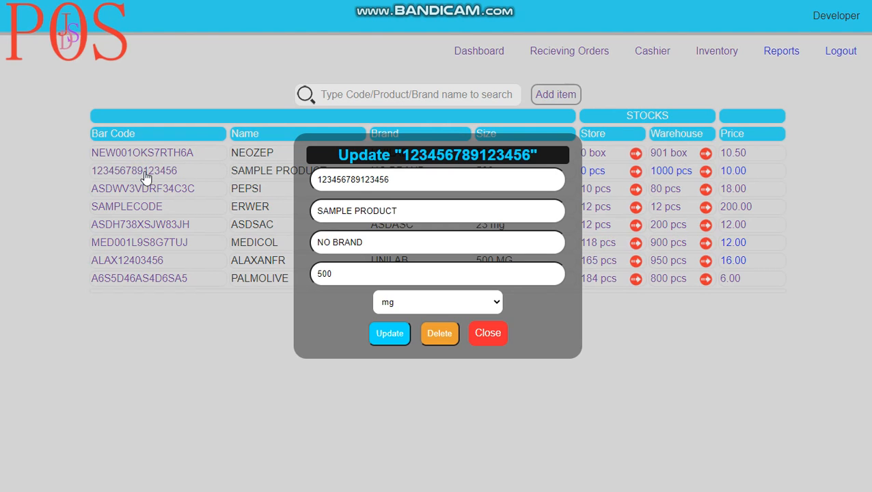
{"action": "left_click_drag", "start_coordinate": [337, 151], "coordinate": [514, 161]}
{"action": "left_click", "coordinate": [398, 180]}
{"action": "double_click", "coordinate": [397, 180]}
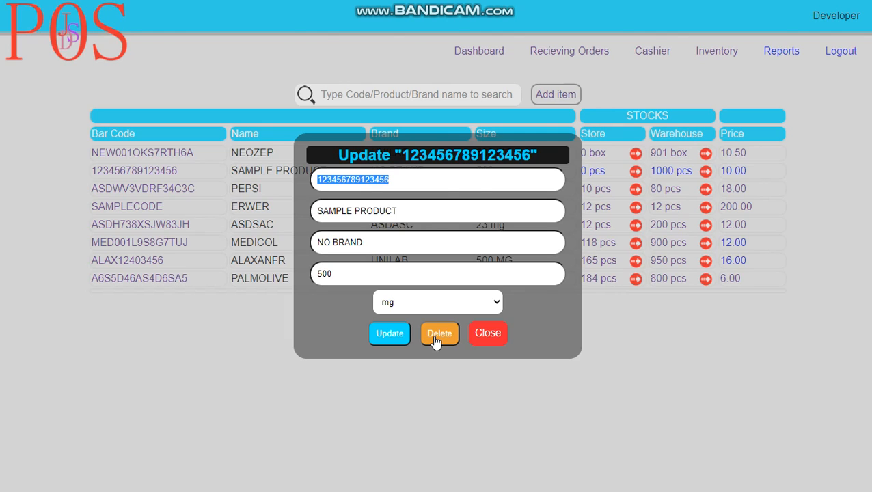
{"action": "left_click", "coordinate": [405, 210]}
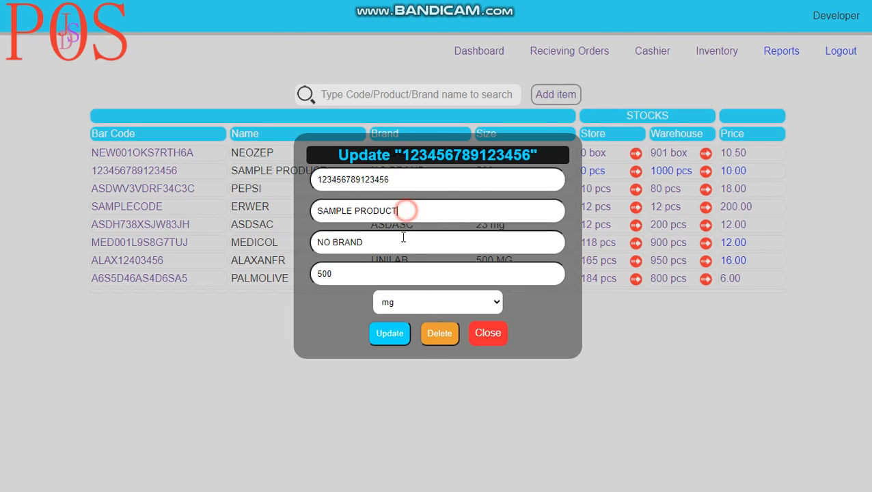
{"action": "left_click", "coordinate": [370, 244]}
{"action": "left_click", "coordinate": [408, 271]}
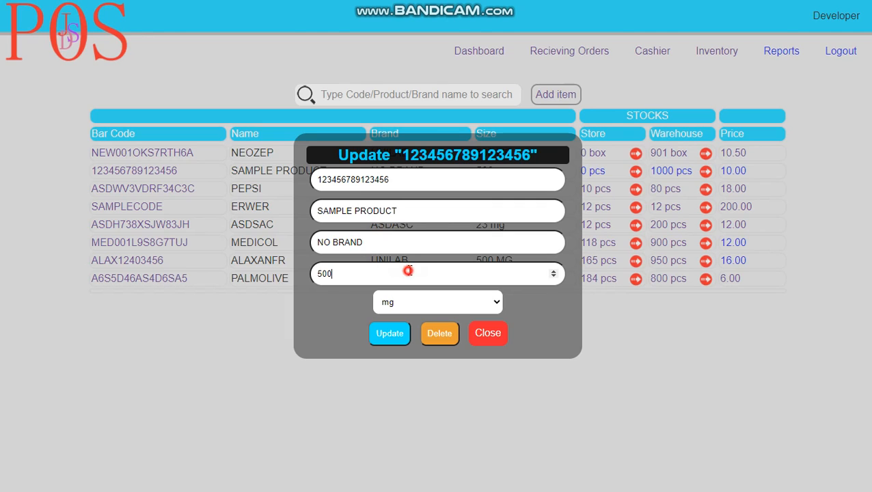
{"action": "left_click", "coordinate": [420, 205]}
{"action": "left_click", "coordinate": [416, 239]}
{"action": "left_click", "coordinate": [388, 270]}
Step: Rename the product as SAMPLE PRODUCT 1 and change its brand to OKOK
{"action": "left_click", "coordinate": [433, 205]}
{"action": "type", "text": "1"}
{"action": "key", "text": "Tab"}
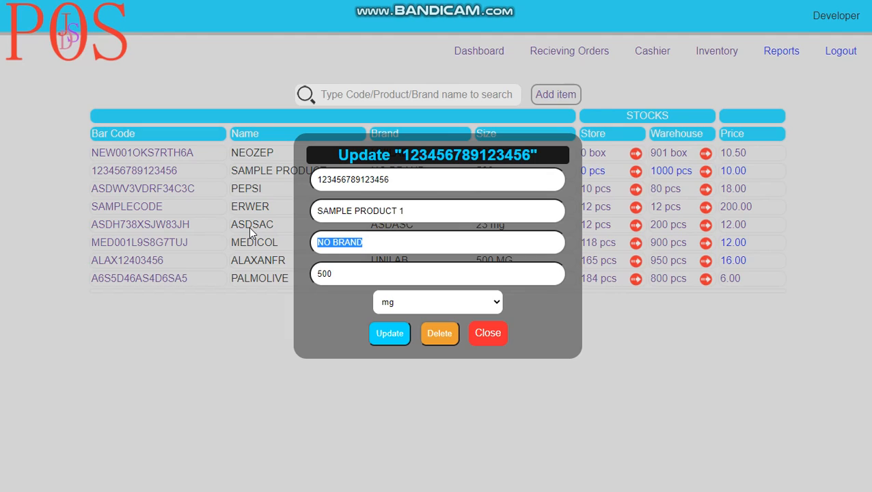
{"action": "type", "text": "OKOK"}
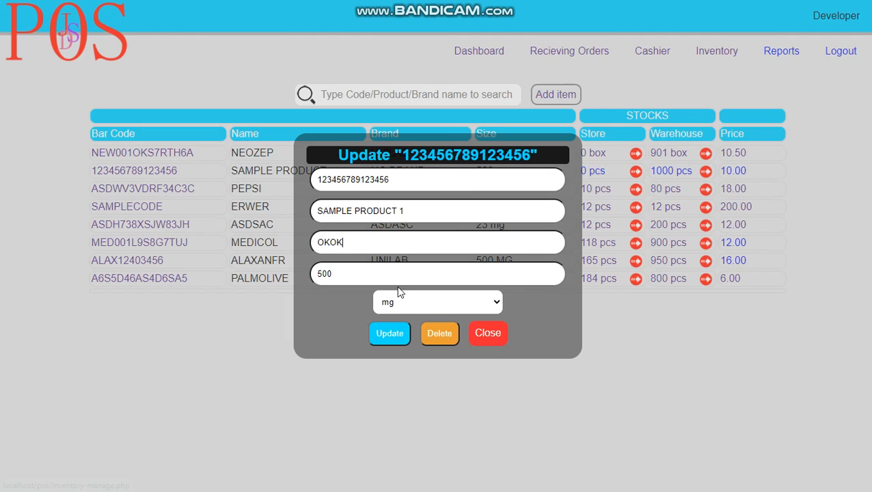
Step: Set the product's size to 250 mg and save the updated product details
{"action": "left_click_drag", "start_coordinate": [402, 275], "coordinate": [292, 276]}
{"action": "type", "text": "250"}
{"action": "left_click", "coordinate": [460, 305]}
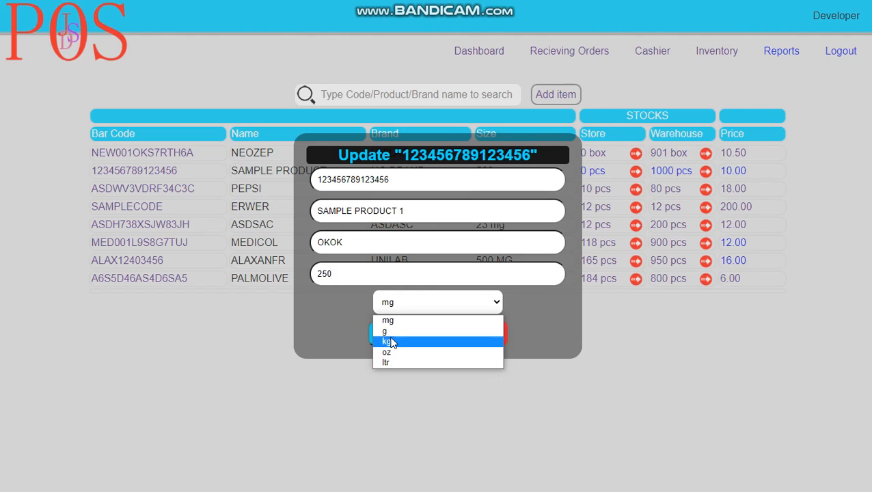
{"action": "left_click", "coordinate": [409, 320]}
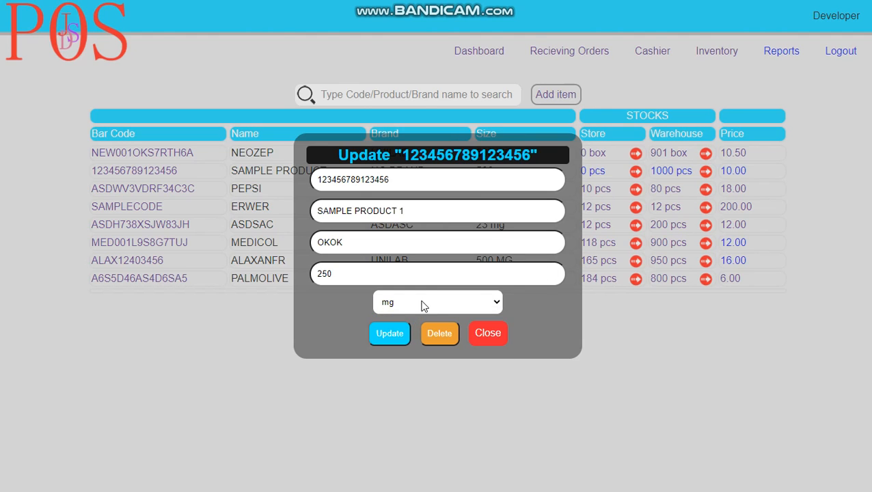
{"action": "left_click", "coordinate": [395, 335]}
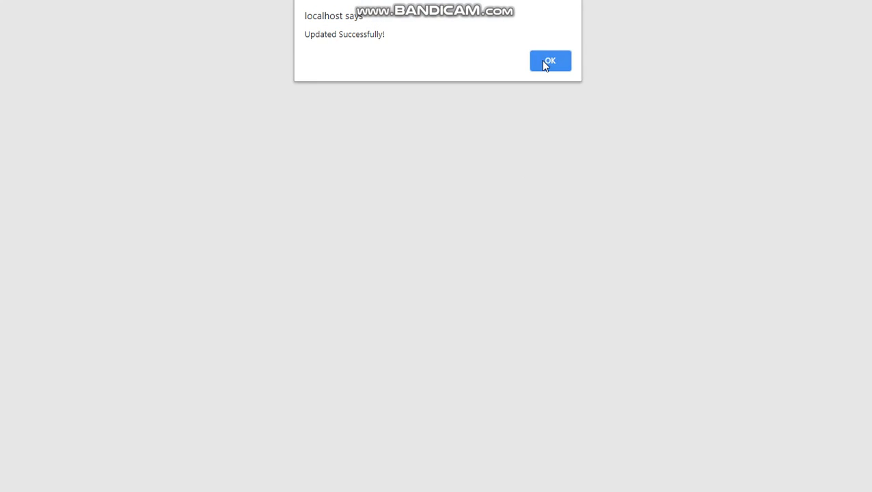
{"action": "left_click", "coordinate": [550, 62]}
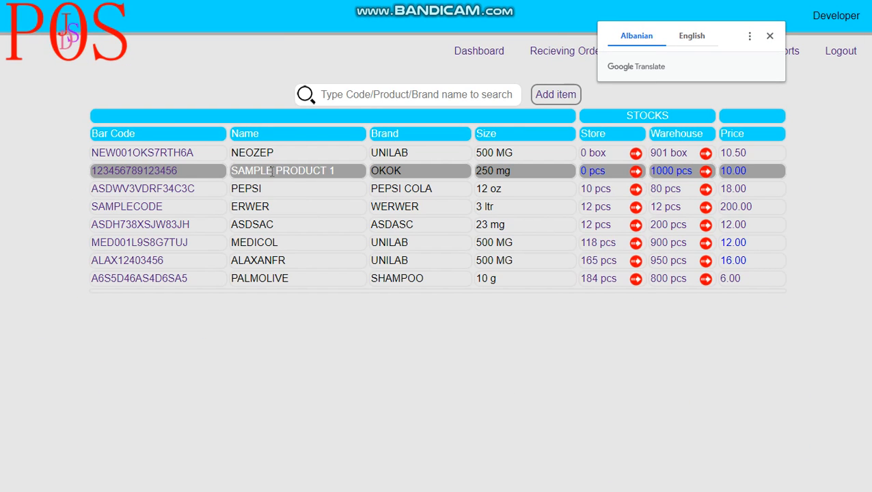
Step: Translate the inventory page into English and dismiss the translation popup
{"action": "left_click", "coordinate": [689, 33]}
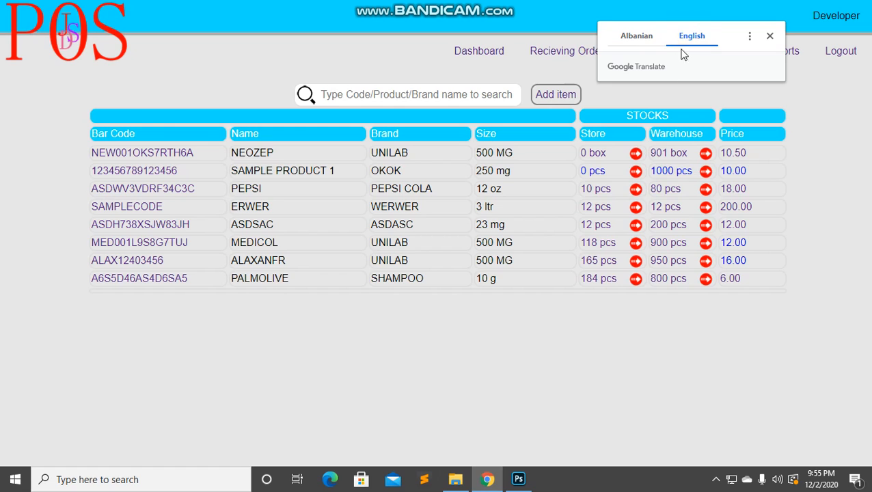
{"action": "left_click", "coordinate": [770, 36]}
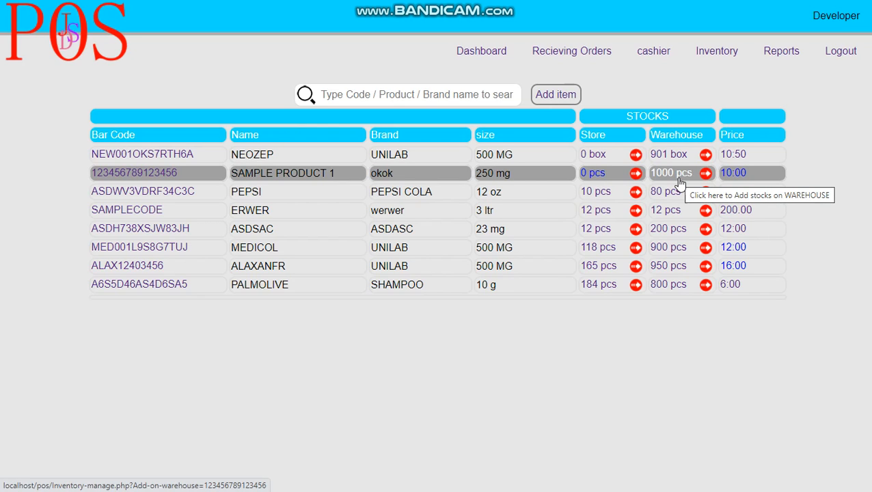
Step: Open the stock transfer form for SAMPLE PRODUCT 1 and examine its store and warehouse quantities
{"action": "left_click", "coordinate": [595, 176]}
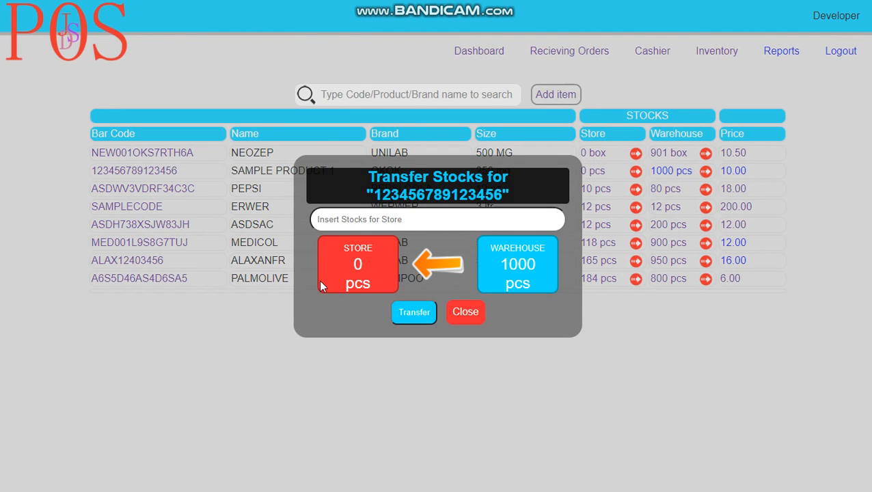
{"action": "left_click", "coordinate": [361, 265]}
{"action": "left_click_drag", "start_coordinate": [371, 289], "coordinate": [342, 287]}
{"action": "mouse_move", "coordinate": [492, 252]}
{"action": "left_mouse_down"}
{"action": "mouse_move", "coordinate": [557, 255]}
{"action": "mouse_move", "coordinate": [501, 266]}
{"action": "left_mouse_up"}
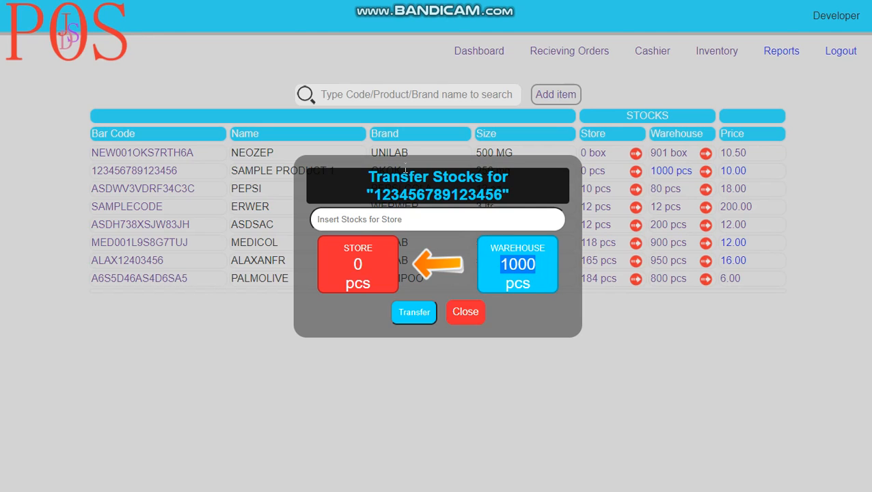
Step: Try to transfer 1001 pcs of SAMPLE PRODUCT 1 from the warehouse to the store
{"action": "left_click", "coordinate": [385, 219]}
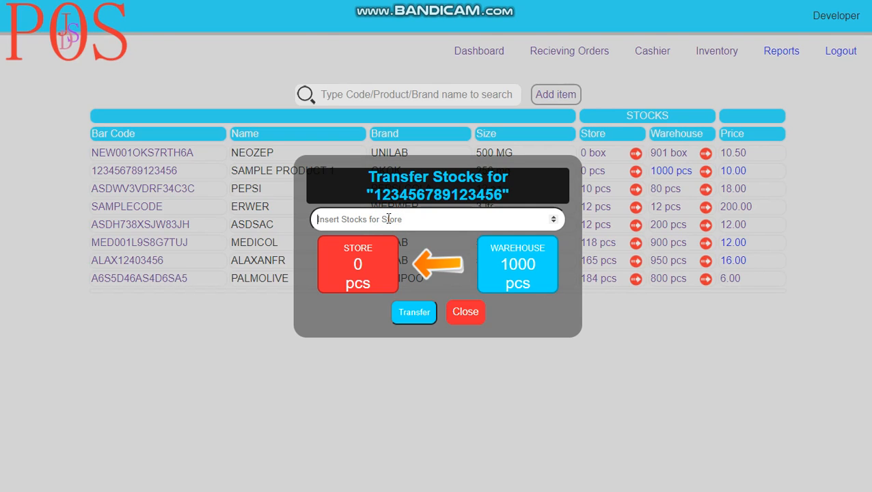
{"action": "type", "text": "1001"}
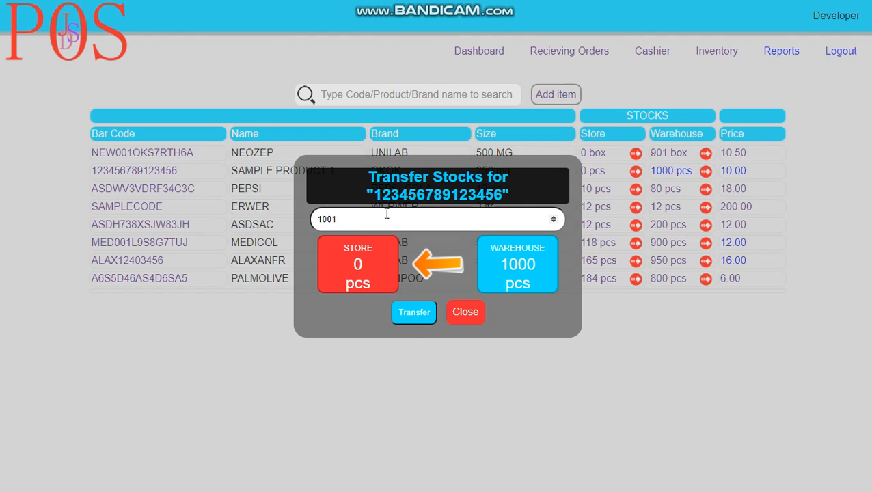
{"action": "left_click", "coordinate": [408, 317]}
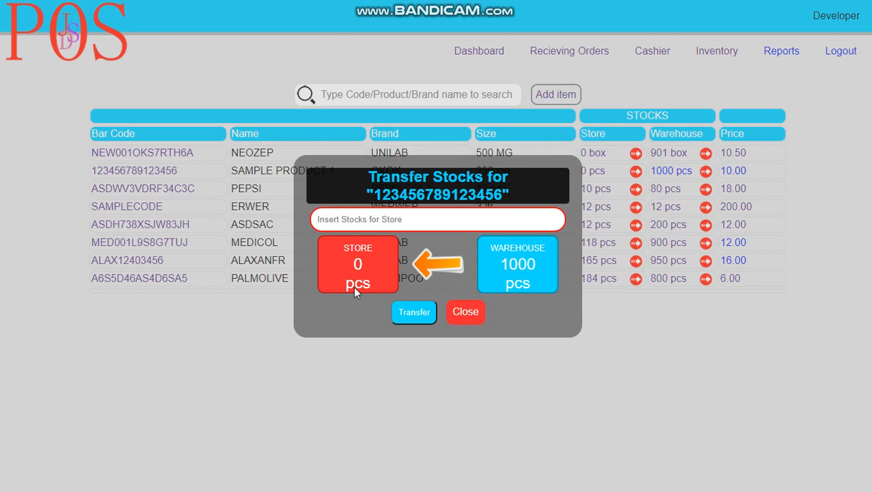
Step: Transfer 100 pcs of SAMPLE PRODUCT 1 from the warehouse to the store and acknowledge the confirmation
{"action": "left_click", "coordinate": [369, 220]}
{"action": "type", "text": "100"}
{"action": "left_click", "coordinate": [415, 315]}
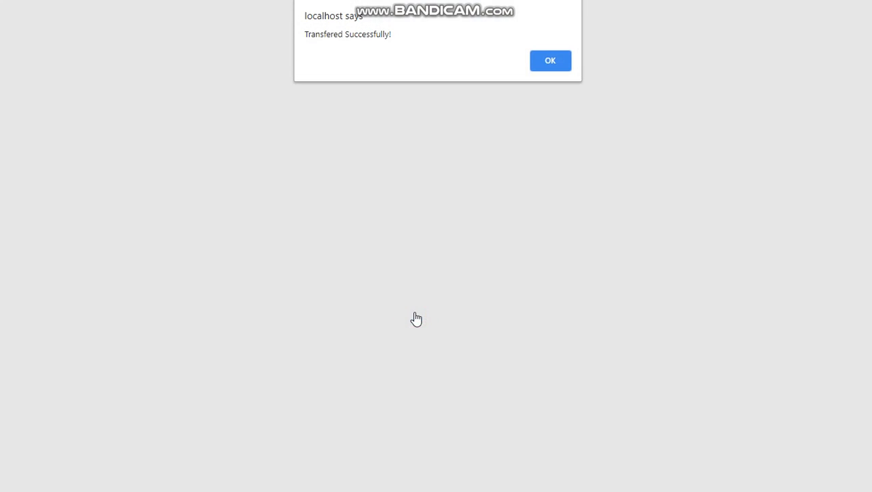
{"action": "left_click", "coordinate": [549, 67]}
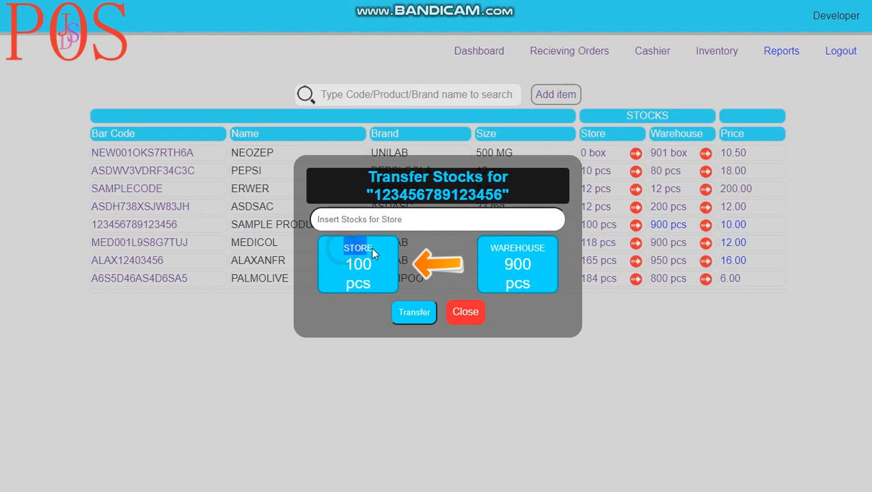
Step: Check the product's store and warehouse quantities after the transfer and close the transfer form
{"action": "left_click_drag", "start_coordinate": [372, 248], "coordinate": [371, 268]}
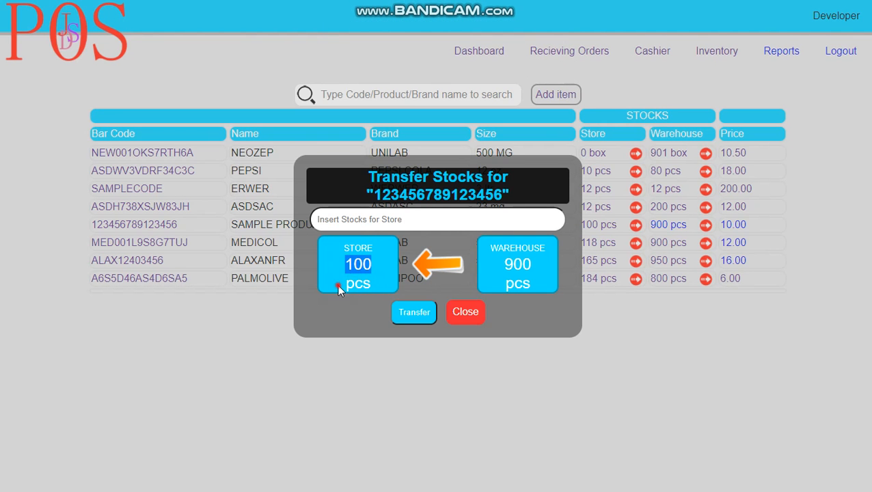
{"action": "left_click", "coordinate": [382, 281]}
{"action": "left_click_drag", "start_coordinate": [505, 260], "coordinate": [534, 264]}
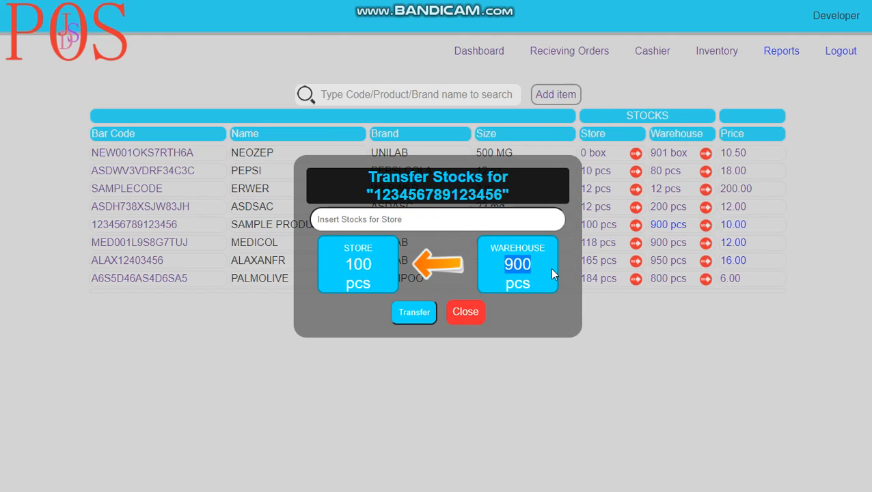
{"action": "left_click", "coordinate": [467, 313]}
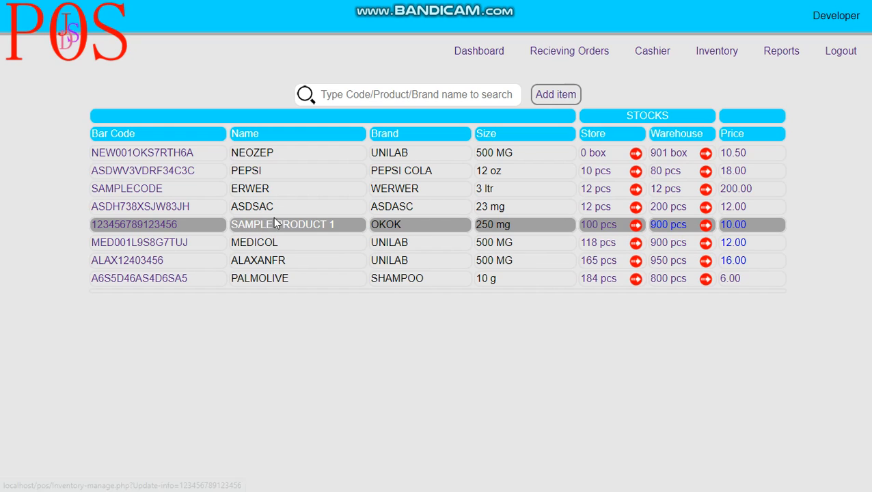
Step: Open the return-to-warehouse form for SAMPLE PRODUCT 1, enter 50 pcs and try to submit it without a note
{"action": "left_click", "coordinate": [636, 226]}
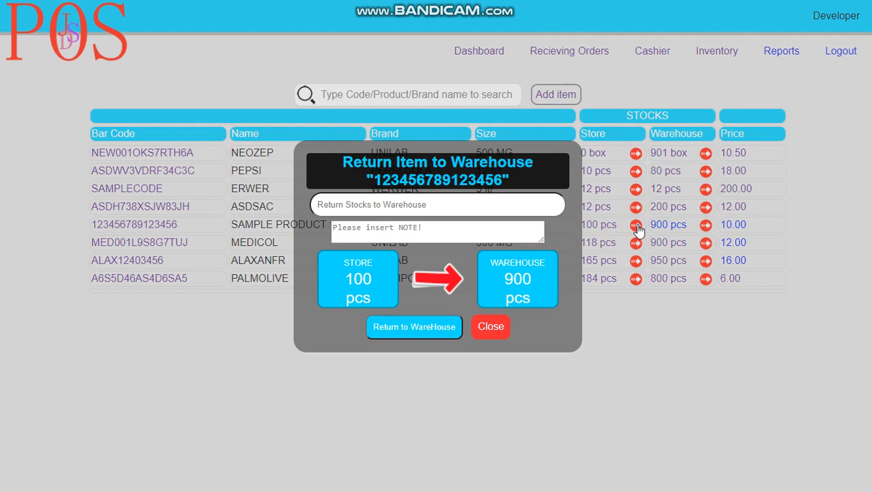
{"action": "left_click", "coordinate": [415, 204]}
{"action": "type", "text": "50"}
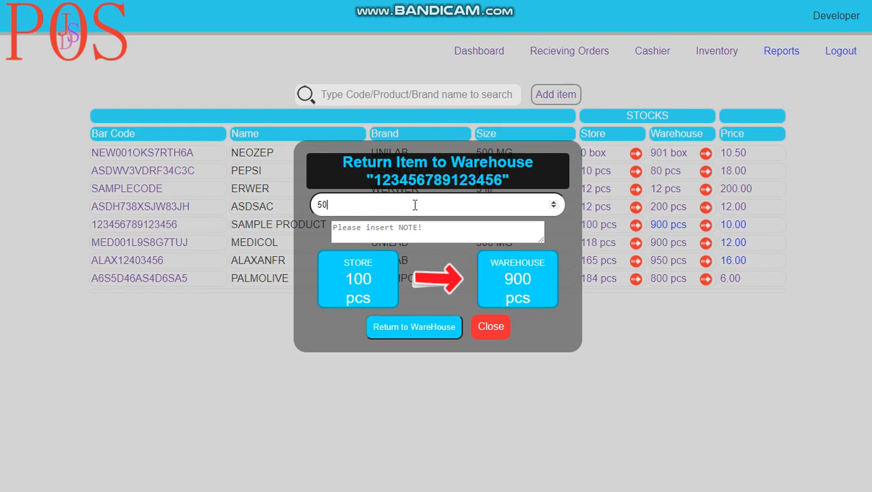
{"action": "left_click", "coordinate": [402, 229]}
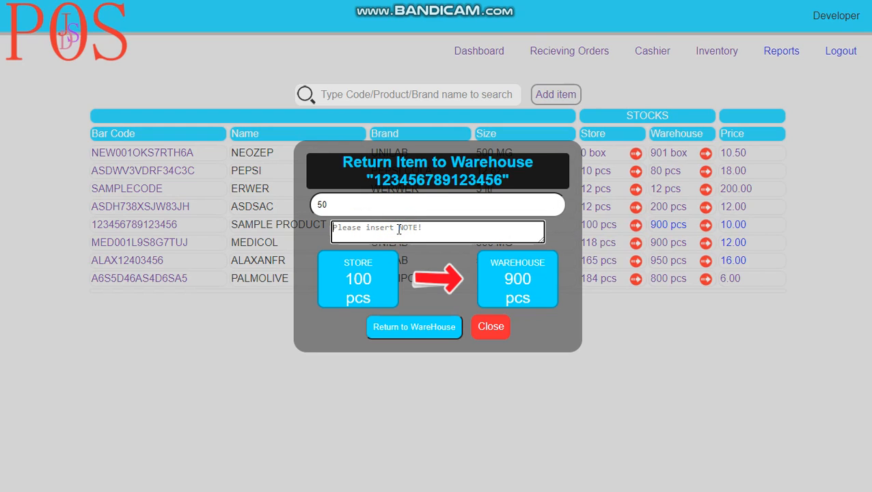
{"action": "left_click", "coordinate": [414, 328]}
Step: Add the note NO ENOUGH SHELVES, return the stock to the warehouse and acknowledge the confirmation
{"action": "left_click", "coordinate": [410, 231]}
{"action": "type", "text": "o"}
{"action": "key", "text": "BackSpace"}
{"action": "type", "text": "NO ENOUGH SHELVES"}
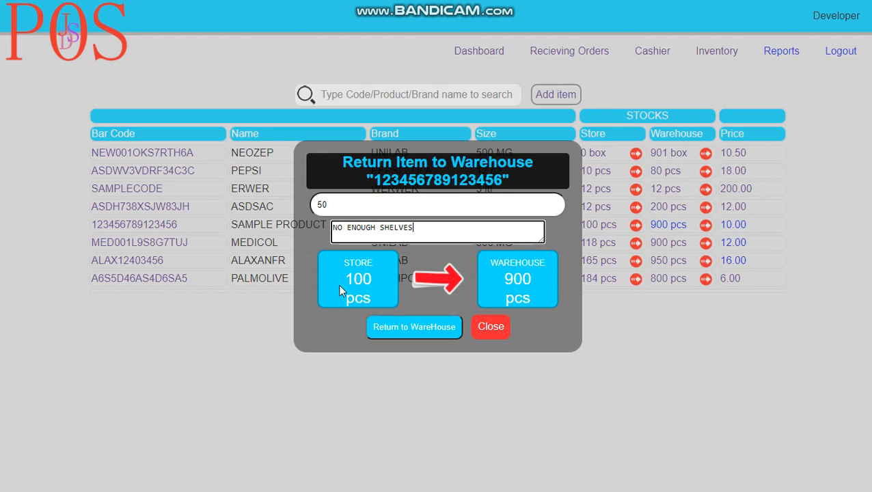
{"action": "left_click", "coordinate": [385, 329]}
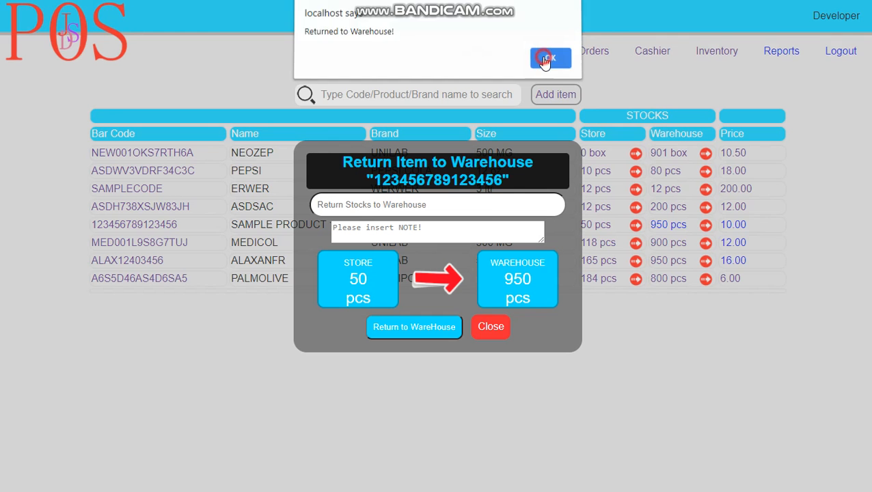
{"action": "left_click", "coordinate": [545, 61]}
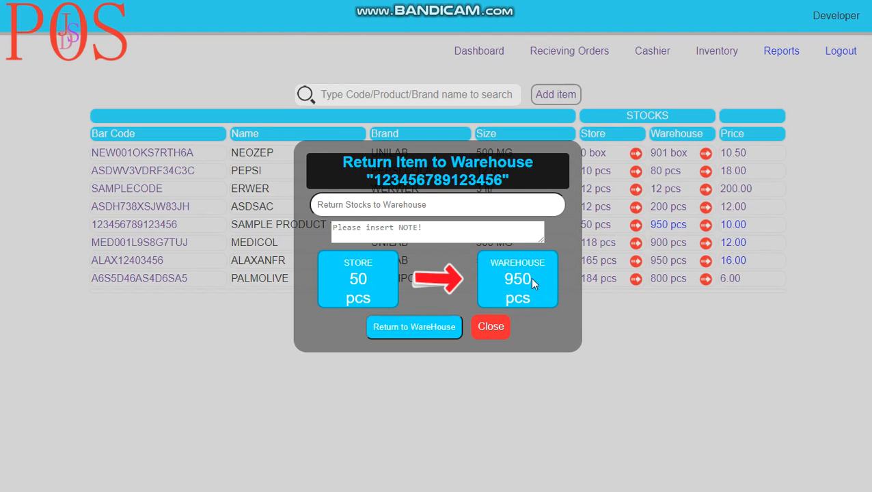
Step: Check the warehouse and store quantities after the return and close the return form
{"action": "left_click_drag", "start_coordinate": [530, 278], "coordinate": [509, 277]}
{"action": "left_click", "coordinate": [367, 278]}
{"action": "left_click", "coordinate": [393, 230]}
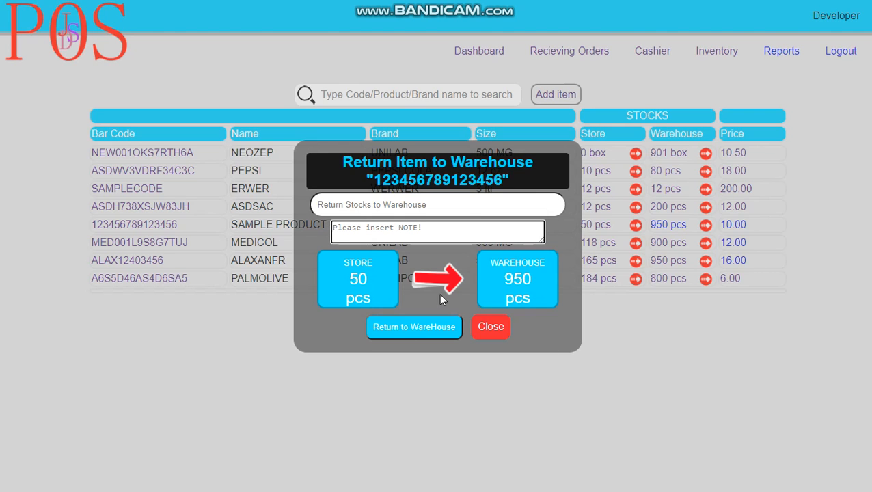
{"action": "left_click", "coordinate": [491, 328]}
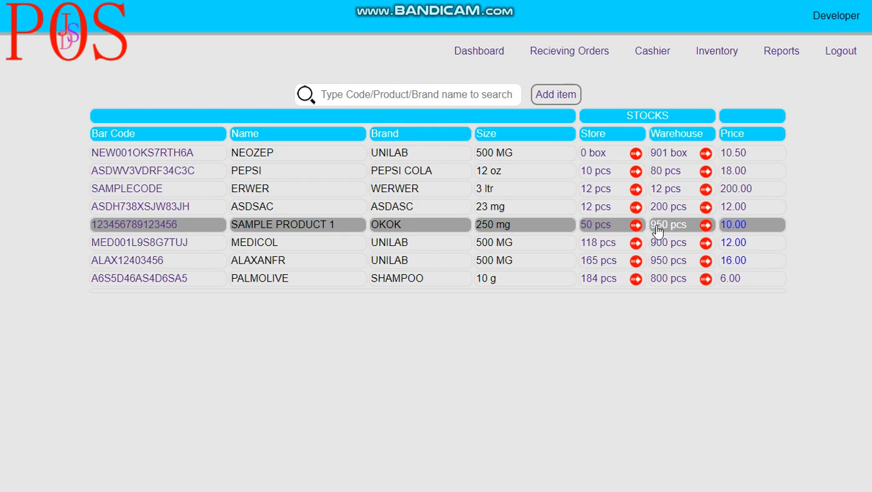
Step: Open the form for adding warehouse stock to SAMPLE PRODUCT 1 and enter a quantity of 1000
{"action": "mouse_move", "coordinate": [429, 4]}
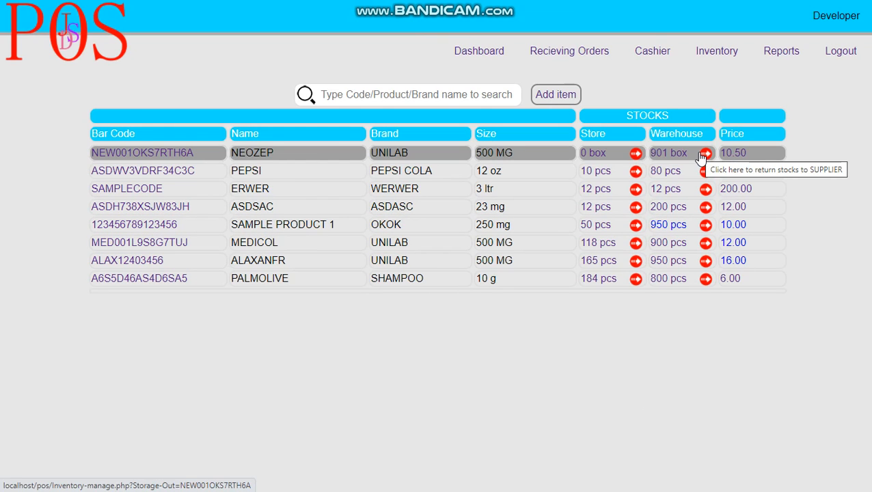
{"action": "left_click", "coordinate": [662, 230]}
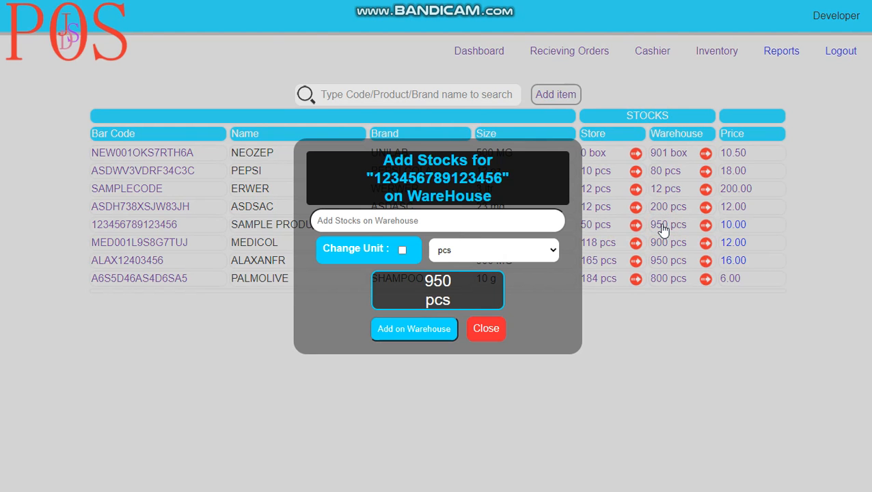
{"action": "left_click", "coordinate": [429, 221]}
{"action": "type", "text": "1000"}
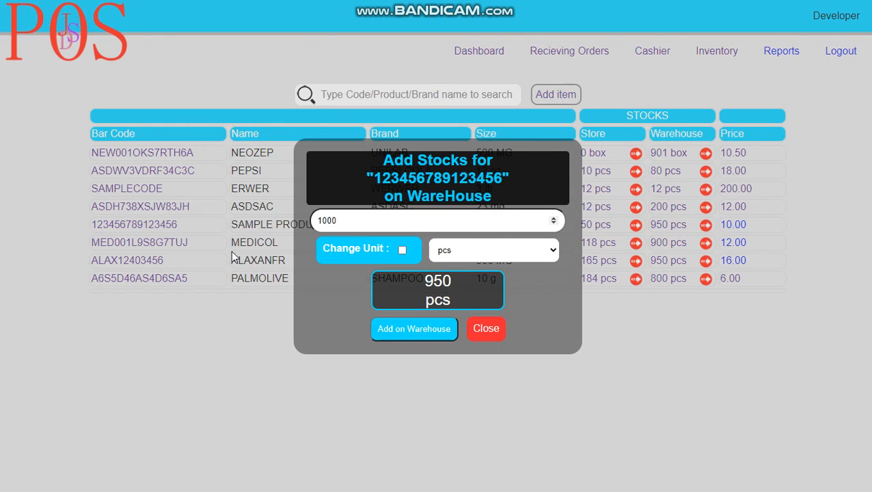
Step: Examine the unit-change options, keep the unit as pcs and add the entered stock to the warehouse
{"action": "left_click_drag", "start_coordinate": [317, 247], "coordinate": [381, 254]}
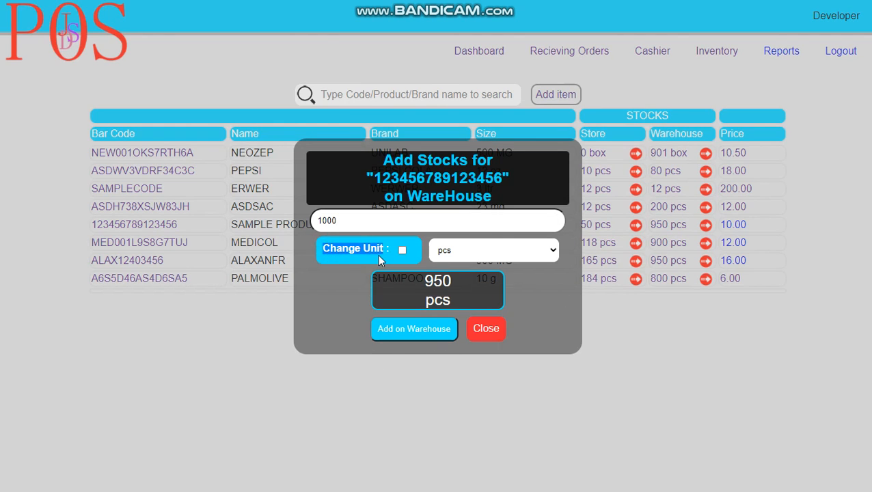
{"action": "left_click", "coordinate": [376, 254]}
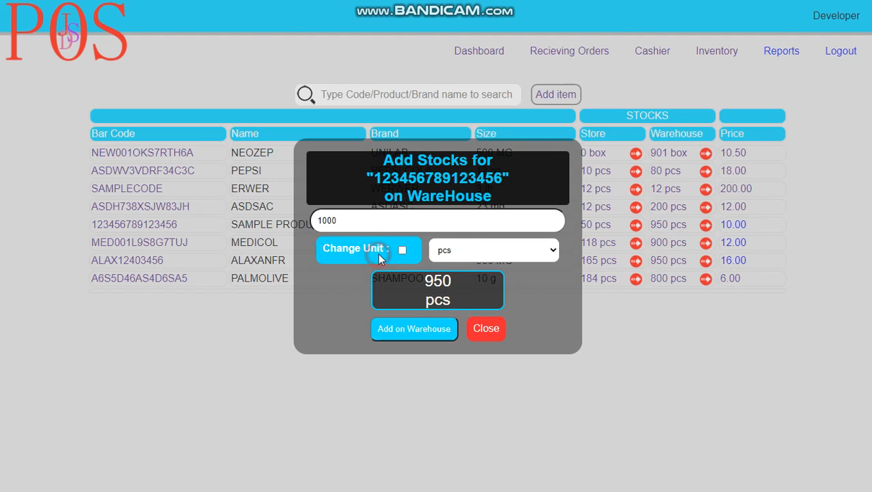
{"action": "left_click", "coordinate": [552, 251]}
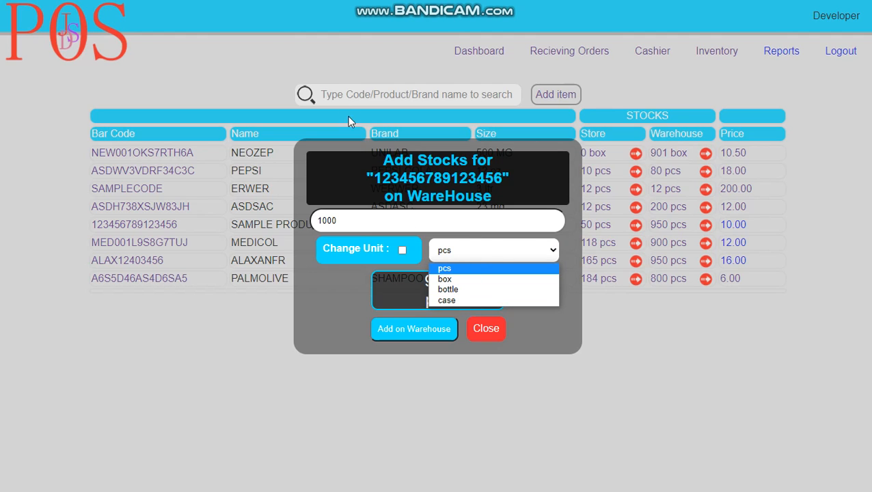
{"action": "left_click", "coordinate": [391, 221]}
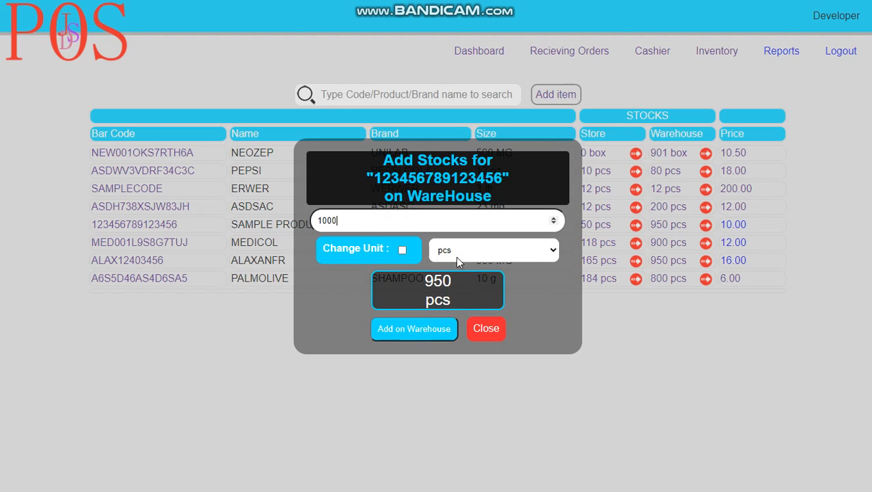
{"action": "left_click", "coordinate": [409, 331]}
{"action": "left_click", "coordinate": [548, 61]}
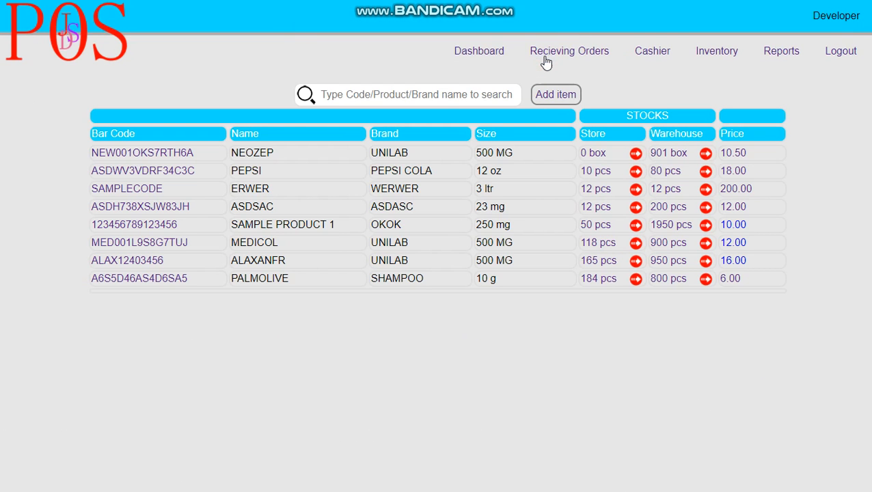
Step: Reopen the warehouse stock form for SAMPLE PRODUCT 1, enable the unit change and choose box as the unit
{"action": "left_click", "coordinate": [667, 228]}
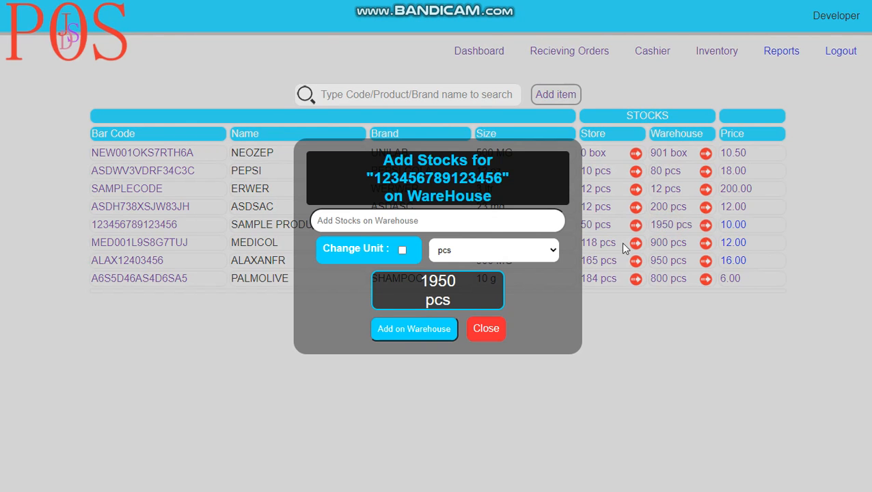
{"action": "left_click", "coordinate": [472, 251]}
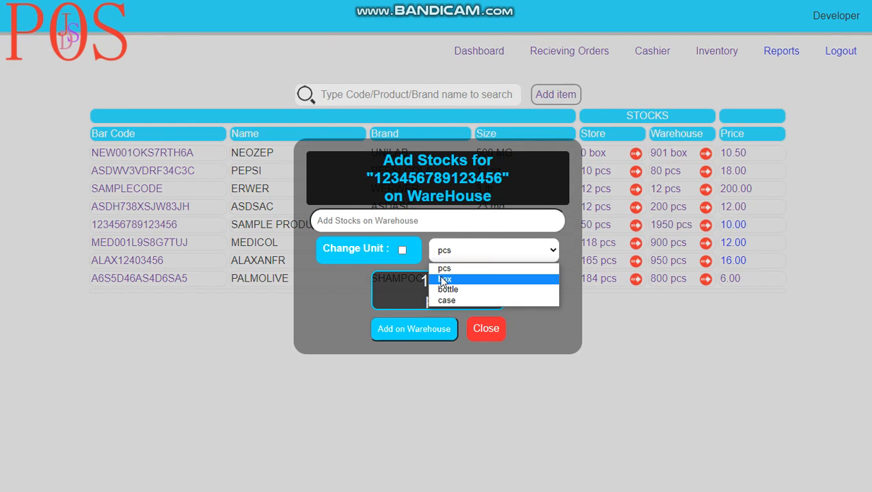
{"action": "left_click", "coordinate": [402, 249]}
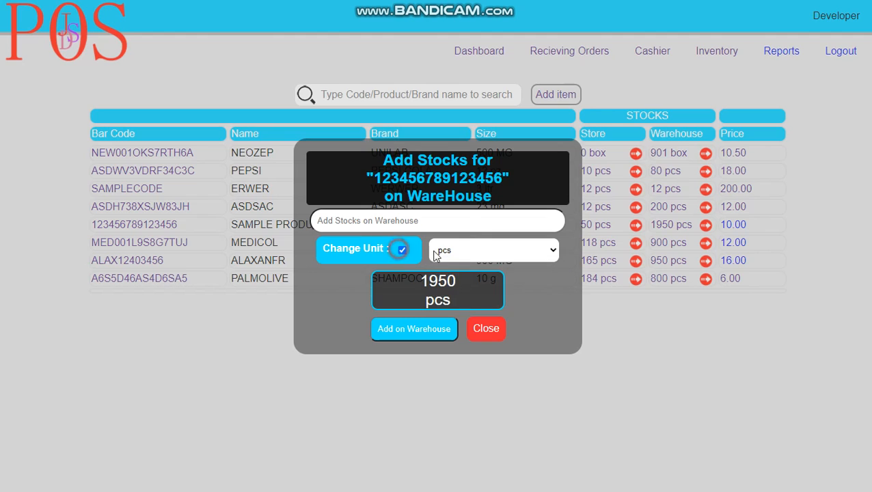
{"action": "left_click", "coordinate": [462, 254]}
{"action": "left_click", "coordinate": [459, 280]}
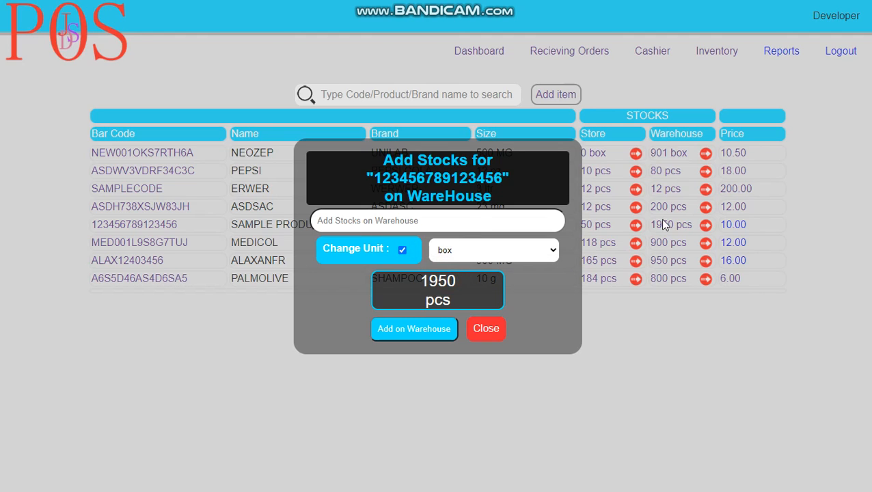